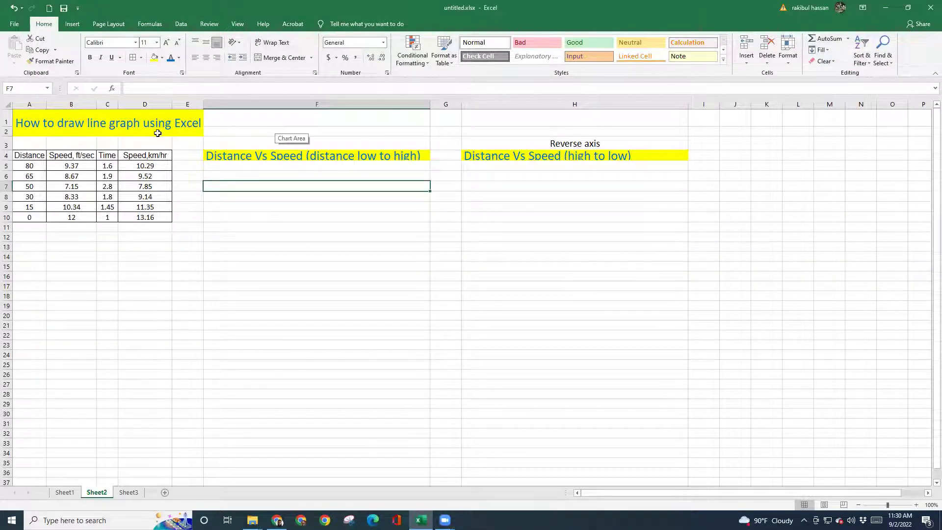
Step: Select the Distance (A4:A10) and Speed,km/hr (D4:D10) columns, then the cell below the F4 heading
{"action": "left_click", "coordinate": [120, 130]}
{"action": "scroll", "coordinate": [53, 133], "scroll_direction": "up", "scroll_amount": 2, "text": "ctrl"}
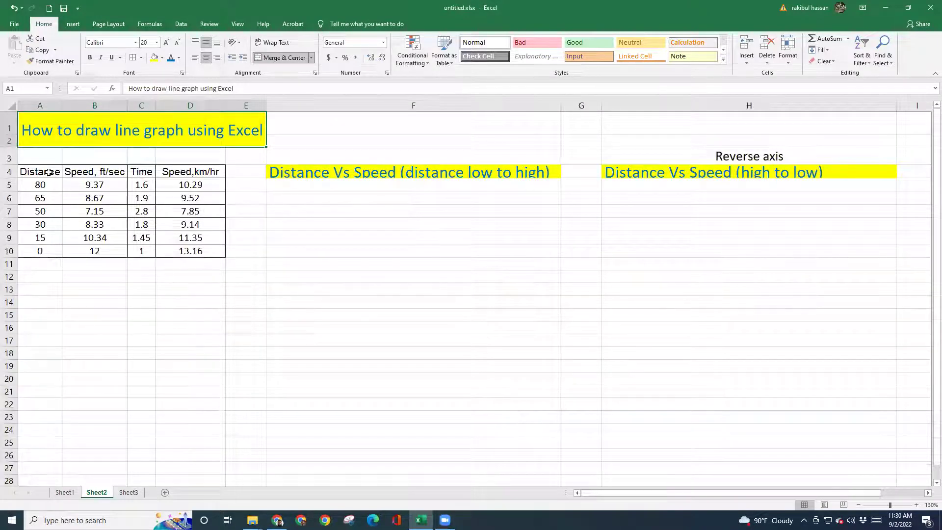
{"action": "left_click_drag", "start_coordinate": [50, 171], "coordinate": [50, 251]}
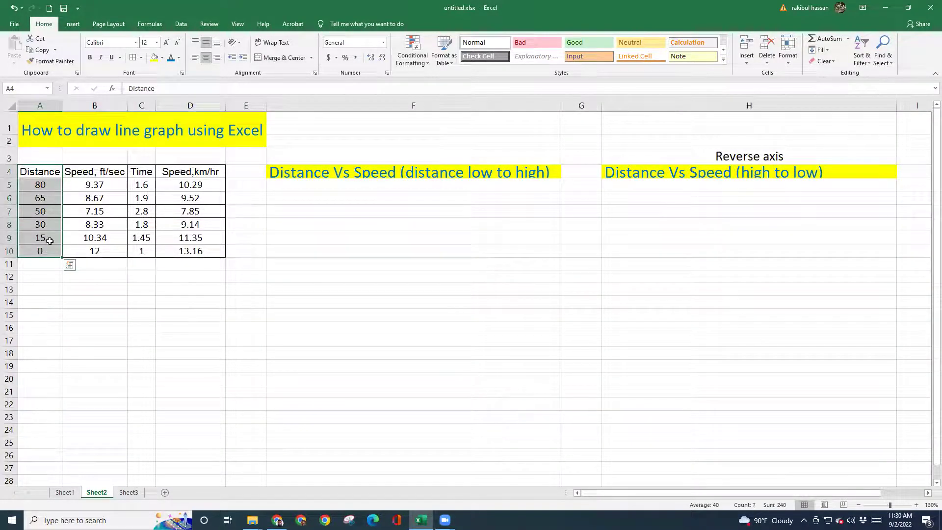
{"action": "left_click_drag", "start_coordinate": [183, 176], "coordinate": [188, 251]}
{"action": "left_click", "coordinate": [444, 171]}
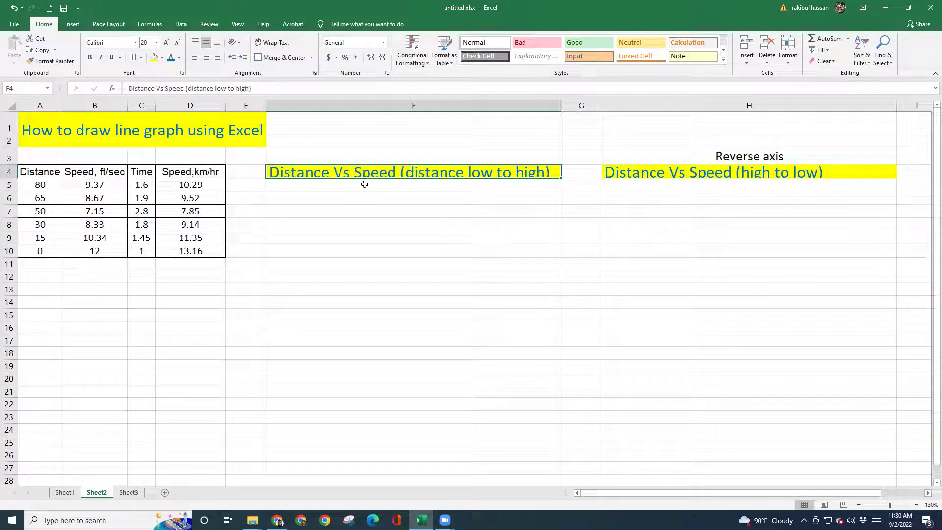
{"action": "key", "text": "Down"}
{"action": "key", "text": "Down"}
{"action": "key", "text": "Down"}
{"action": "key", "text": "Down"}
{"action": "key", "text": "Down"}
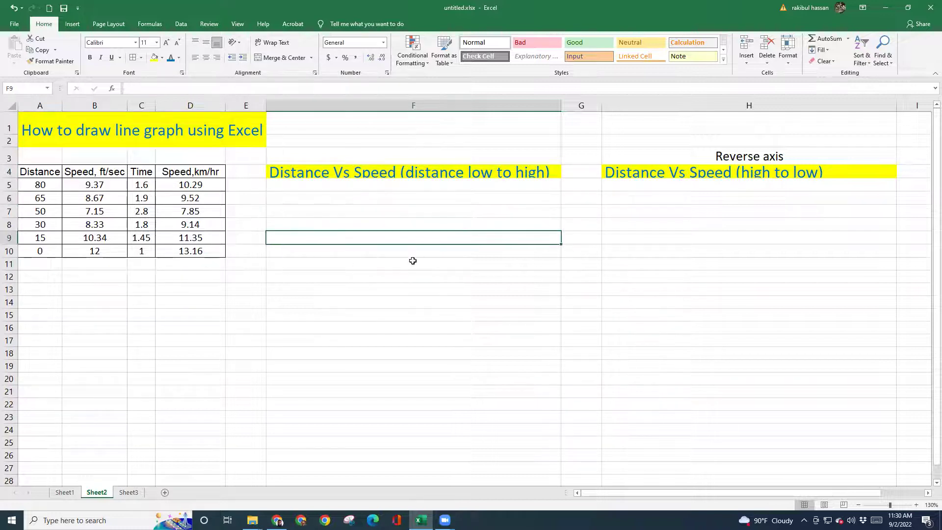
Step: Insert a Scatter with Smooth Lines and Markers chart
{"action": "left_click", "coordinate": [74, 25]}
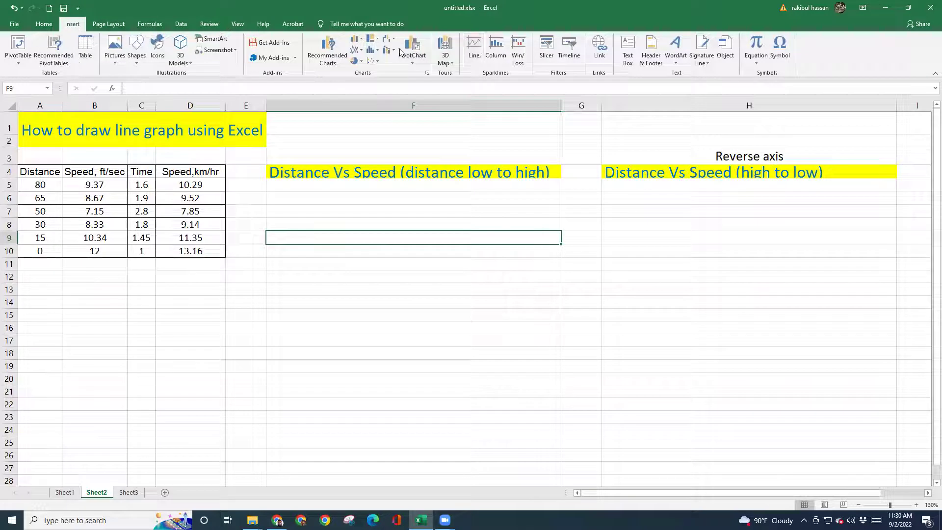
{"action": "left_click", "coordinate": [371, 62]}
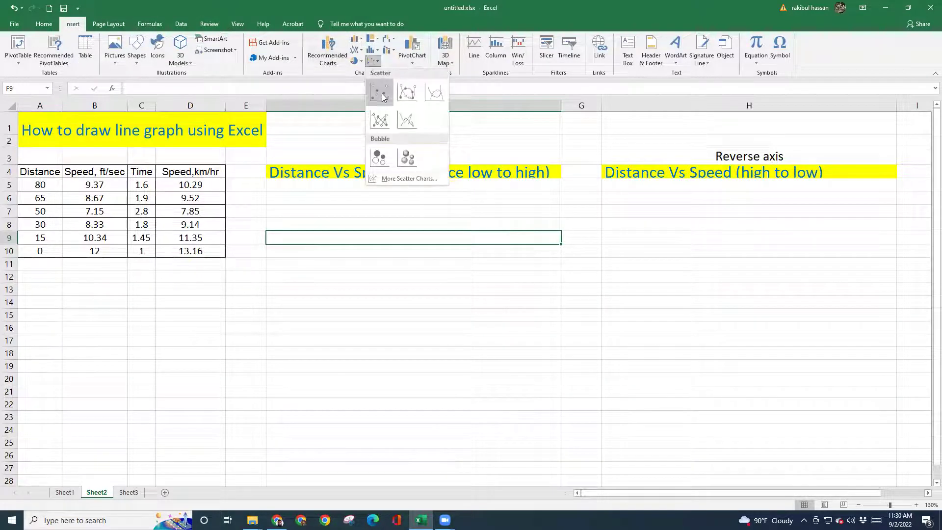
{"action": "left_click", "coordinate": [411, 94]}
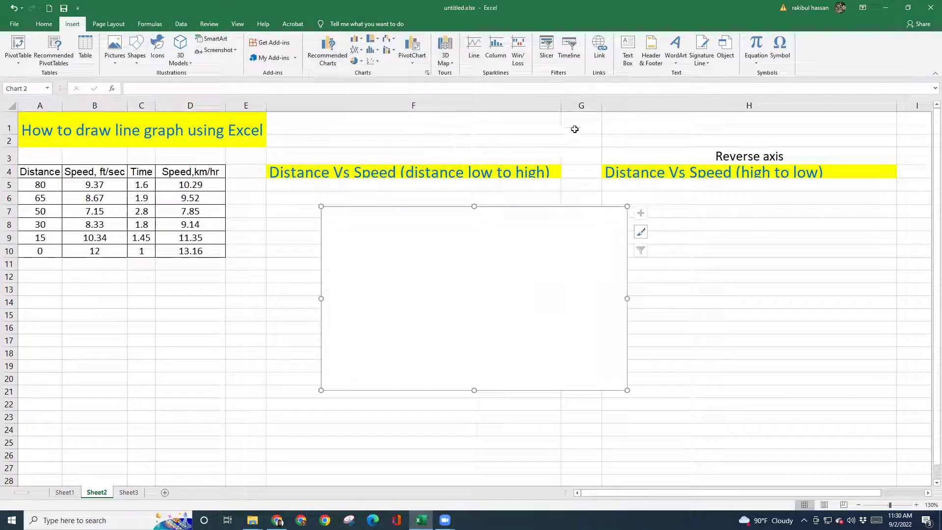
{"action": "right_click", "coordinate": [418, 244]}
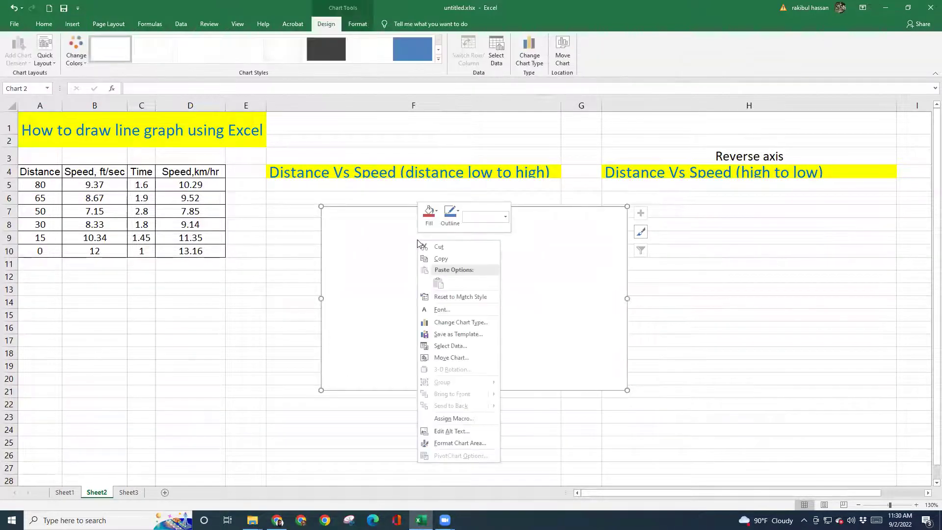
{"action": "left_click", "coordinate": [457, 350]}
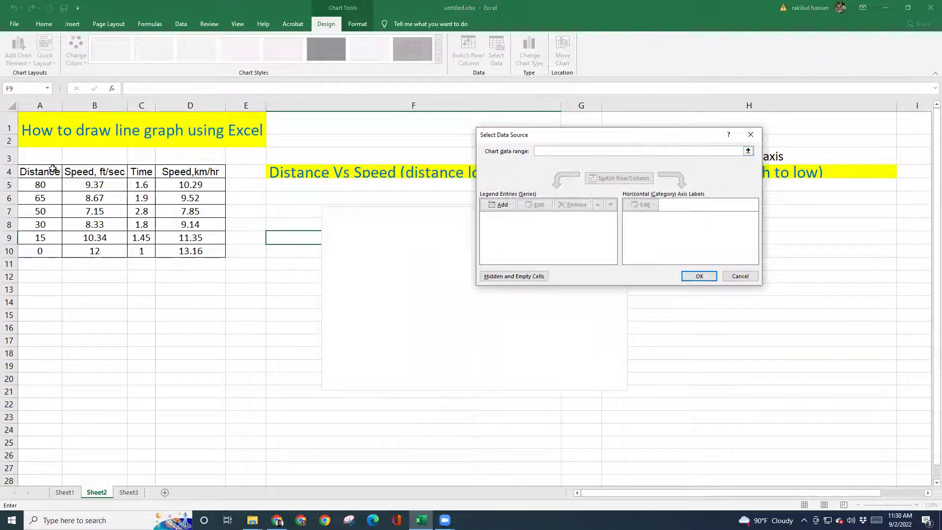
{"action": "left_click_drag", "start_coordinate": [51, 169], "coordinate": [186, 254]}
{"action": "key", "text": "Return"}
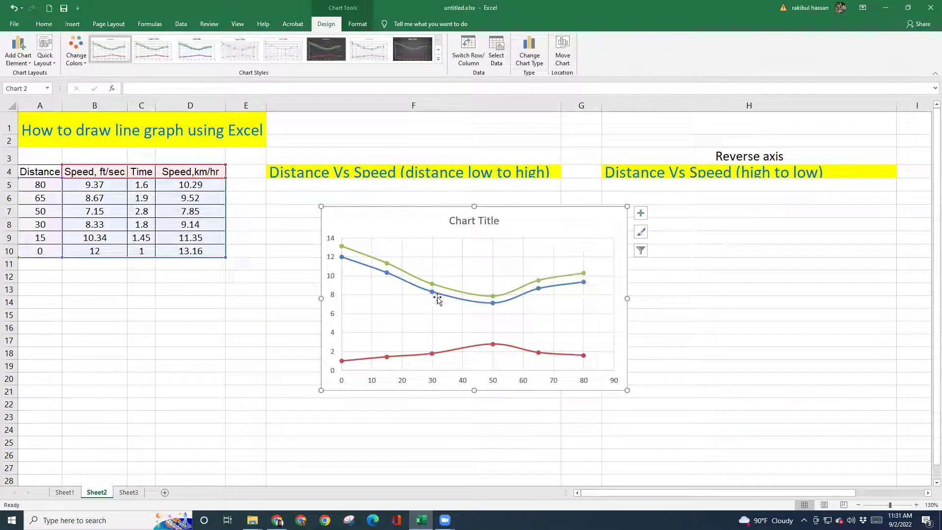
{"action": "left_click", "coordinate": [484, 298]}
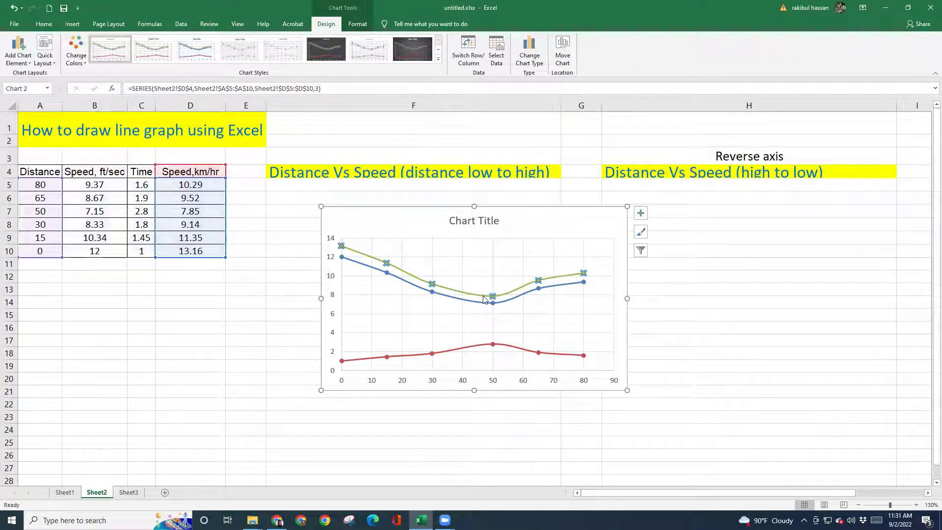
{"action": "key", "text": "Delete"}
{"action": "left_click", "coordinate": [472, 302]}
{"action": "key", "text": "Delete"}
{"action": "left_click", "coordinate": [465, 269]}
{"action": "key", "text": "Delete"}
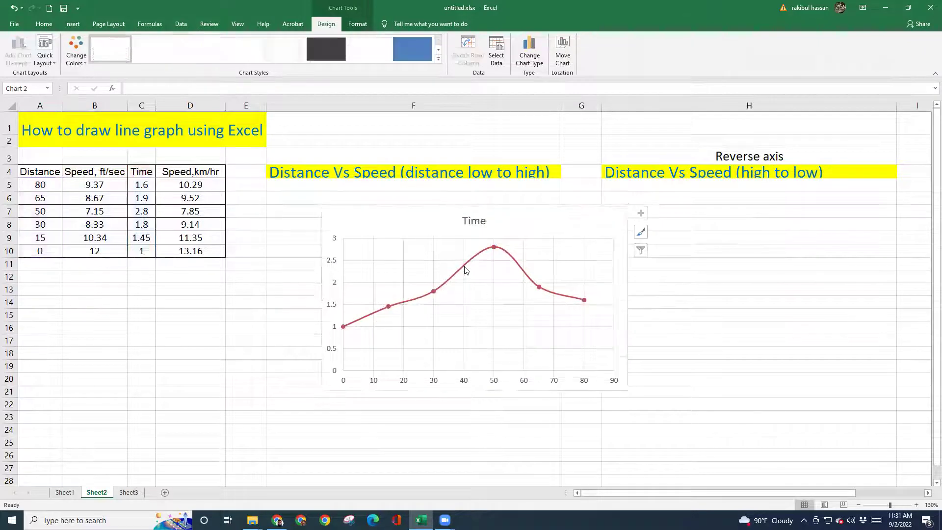
Step: In Select Data, add a series named from A4:D4 with distances A5:A10 as X values
{"action": "right_click", "coordinate": [467, 267]}
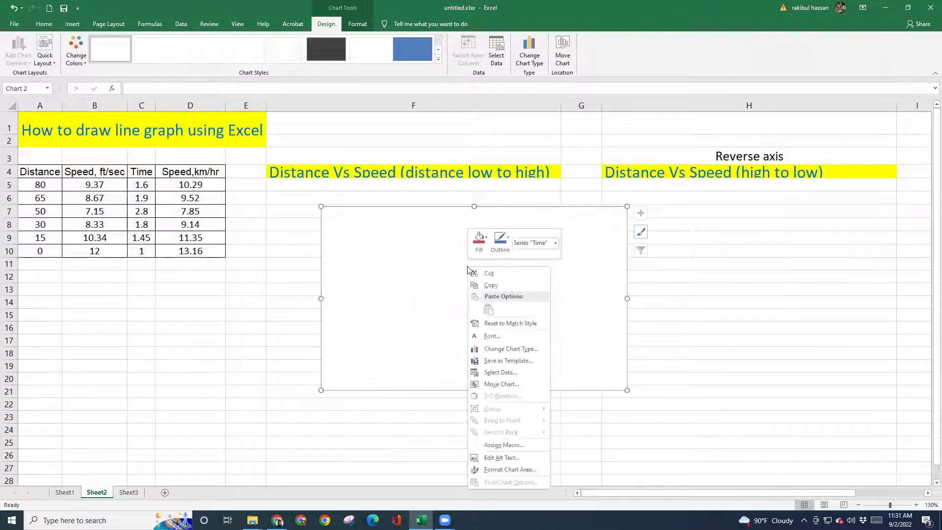
{"action": "left_click", "coordinate": [511, 372]}
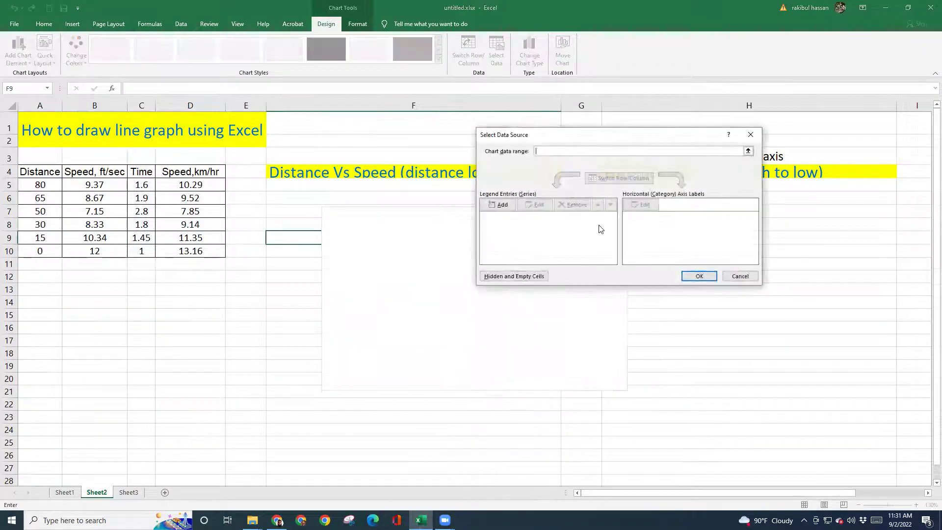
{"action": "left_click", "coordinate": [503, 205]}
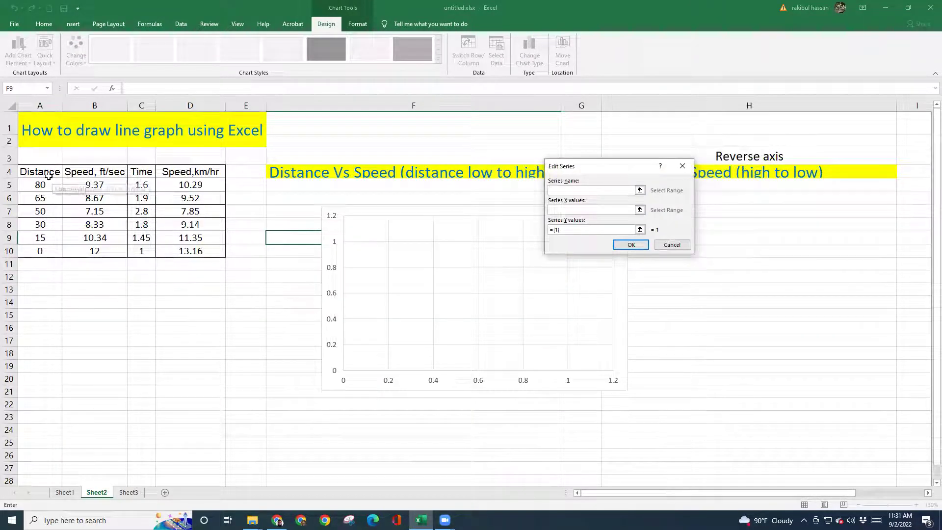
{"action": "left_click_drag", "start_coordinate": [47, 174], "coordinate": [224, 177]}
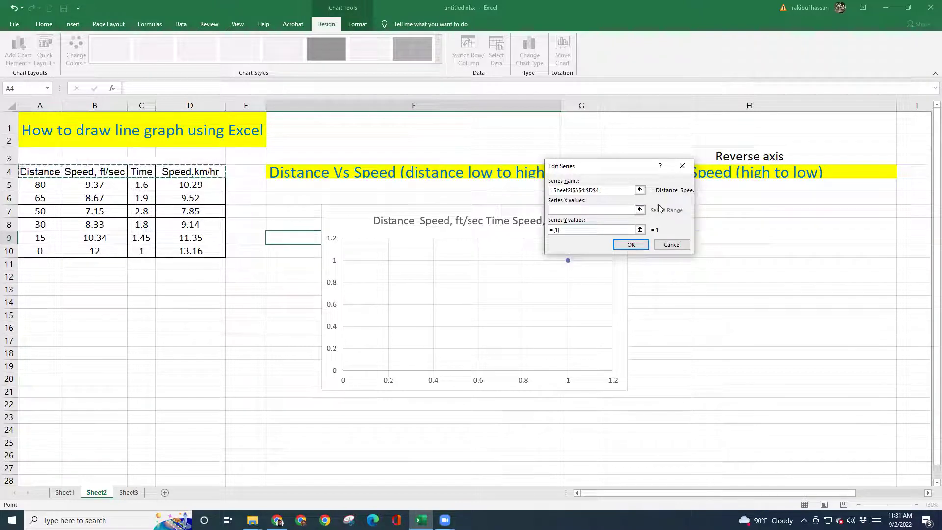
{"action": "left_click", "coordinate": [640, 210]}
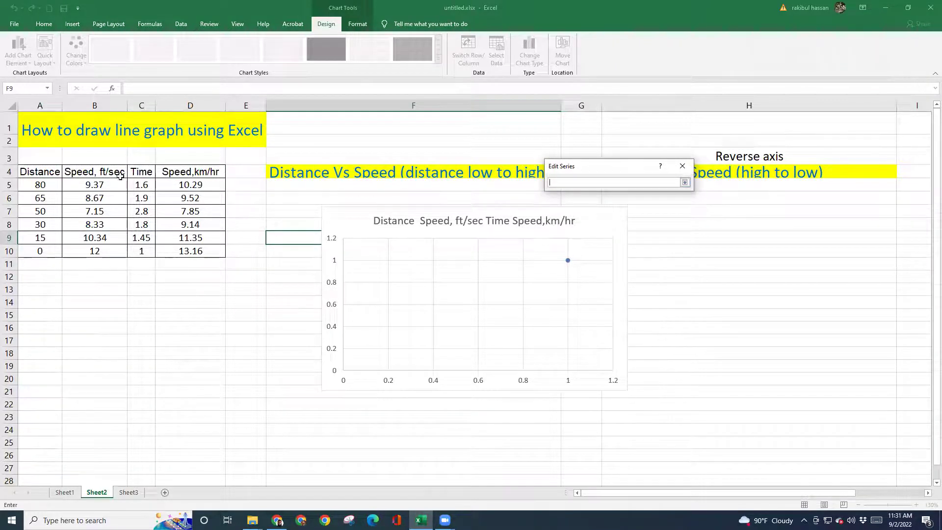
{"action": "left_click_drag", "start_coordinate": [35, 182], "coordinate": [24, 247]}
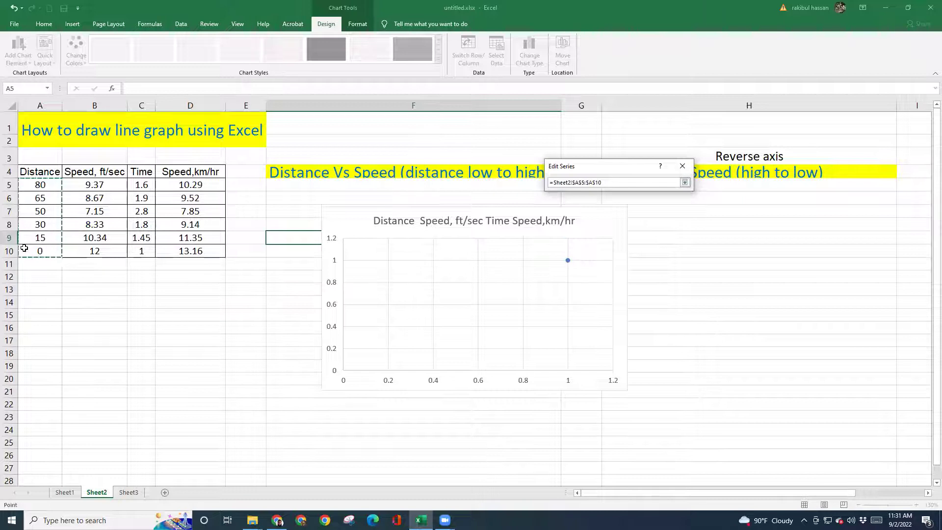
{"action": "key", "text": "Return"}
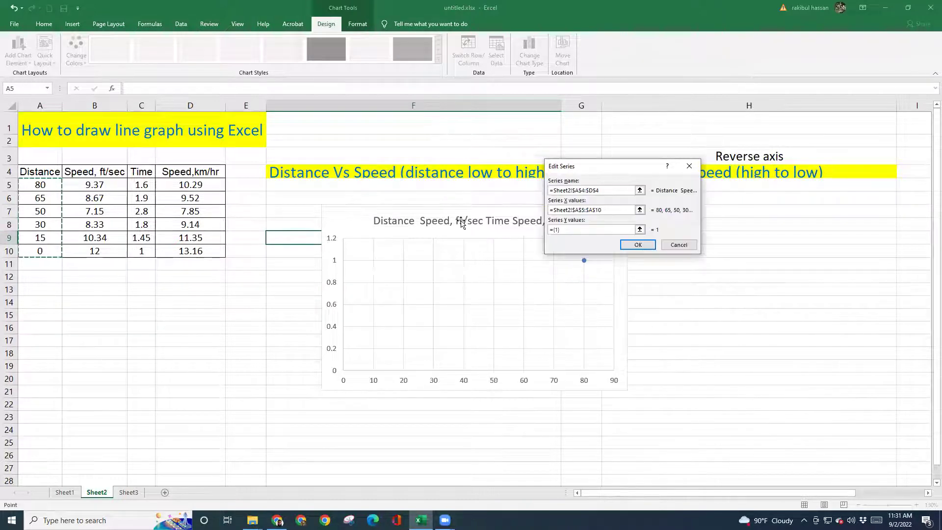
Step: Set the series Y values to the km/hr speeds D5:D10 and confirm the new series
{"action": "left_click", "coordinate": [640, 229]}
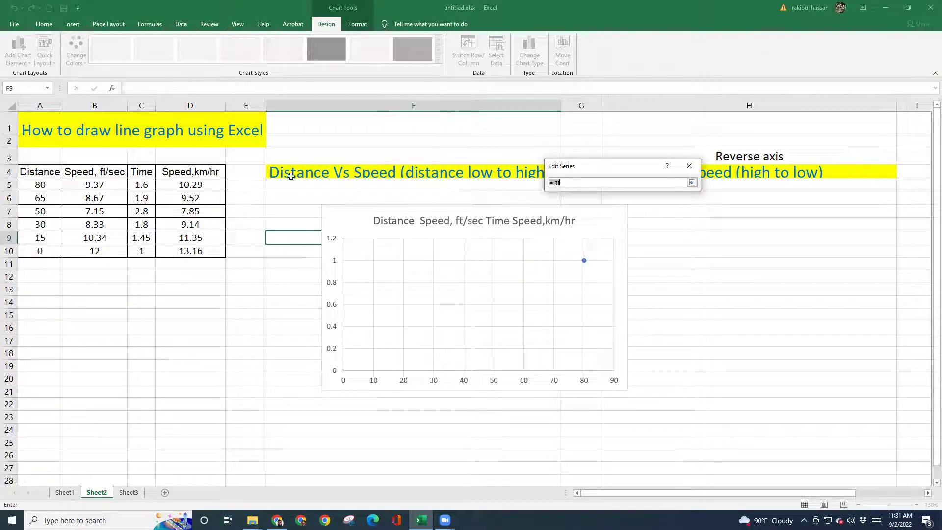
{"action": "left_click_drag", "start_coordinate": [187, 183], "coordinate": [216, 252]}
{"action": "key", "text": "Return"}
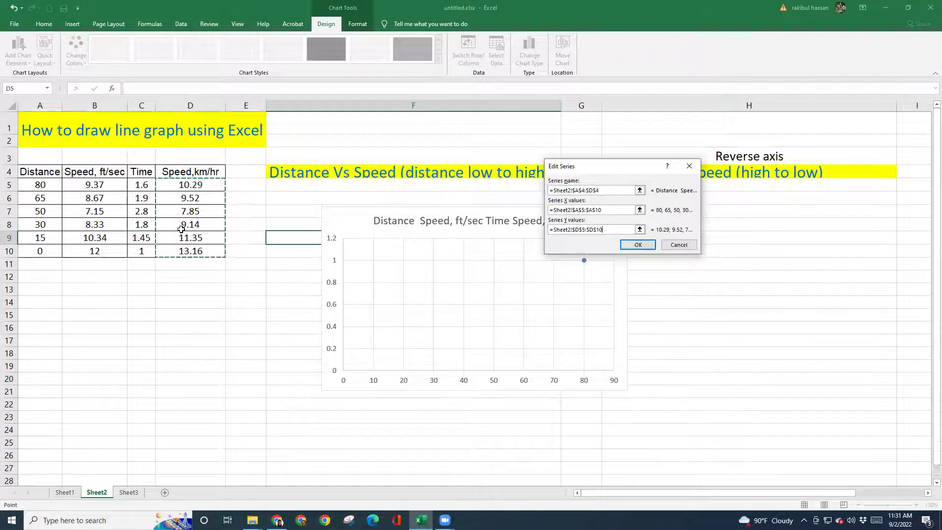
{"action": "left_click", "coordinate": [638, 245]}
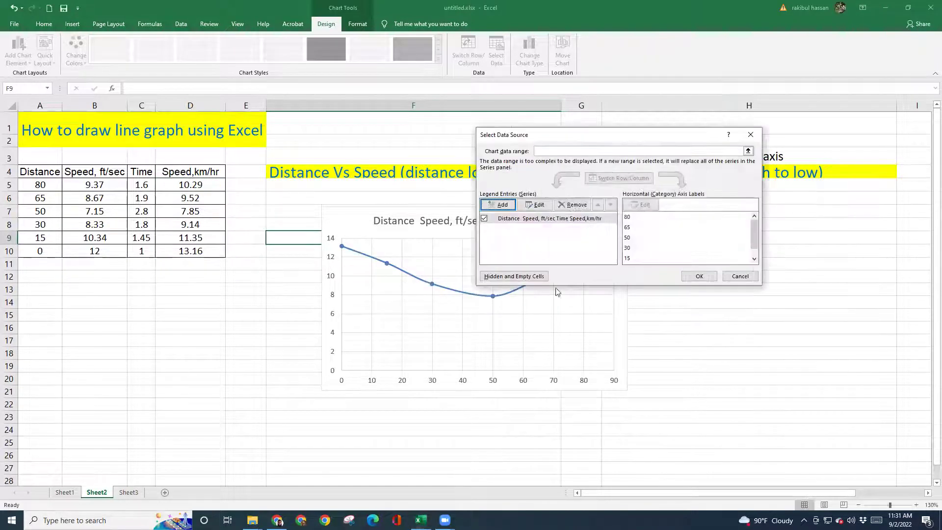
{"action": "left_click", "coordinate": [526, 221]}
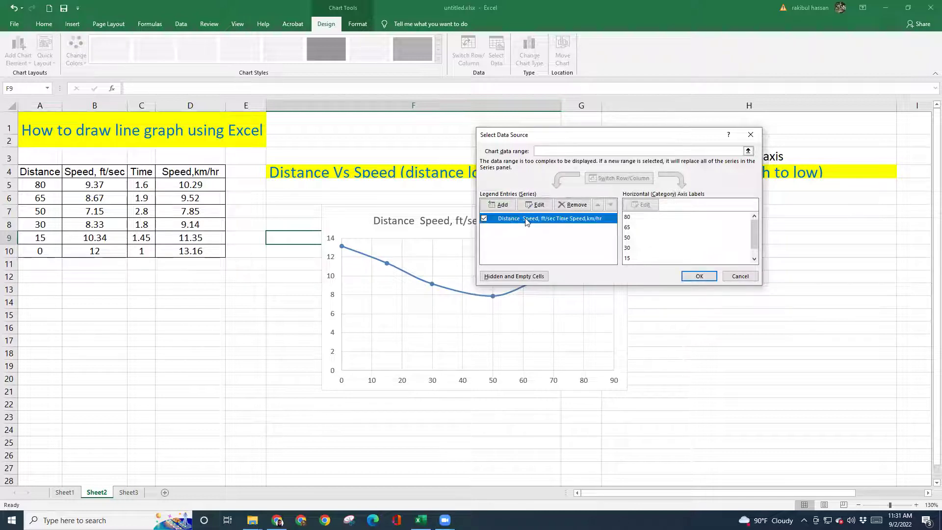
{"action": "left_click", "coordinate": [646, 241]}
{"action": "scroll", "coordinate": [647, 246], "scroll_direction": "down", "scroll_amount": 1}
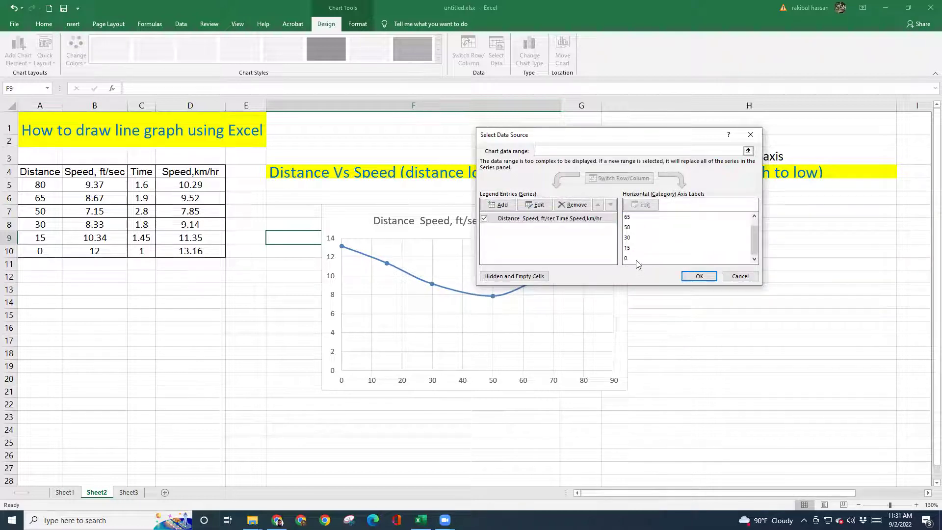
{"action": "left_click", "coordinate": [637, 259]}
Step: Apply the data source, then insert ' vs' after 'Distance' in the chart title
{"action": "left_click", "coordinate": [700, 276]}
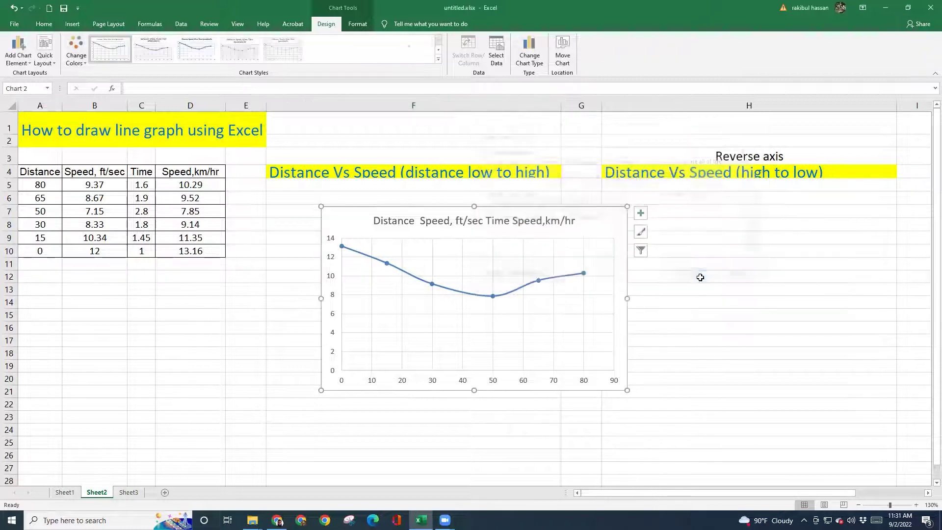
{"action": "left_click", "coordinate": [417, 343]}
{"action": "left_click", "coordinate": [393, 222]}
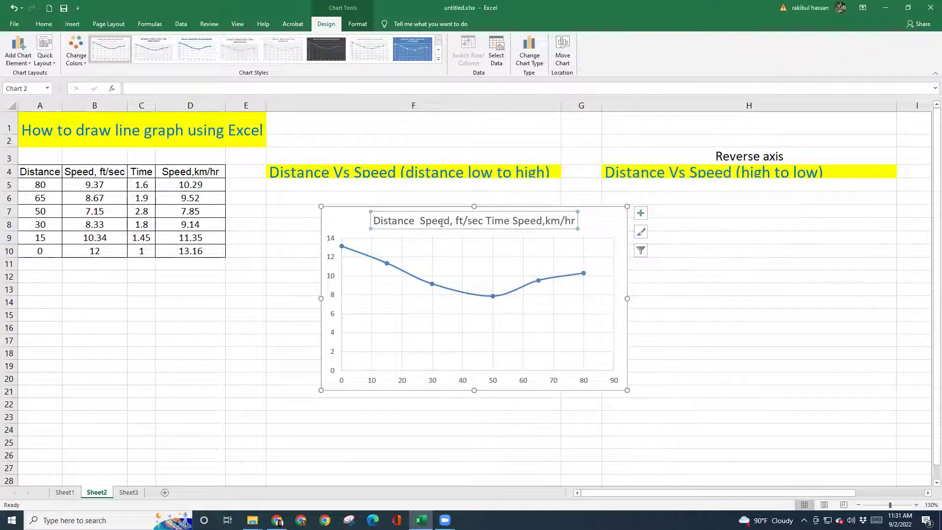
{"action": "left_click", "coordinate": [525, 222]}
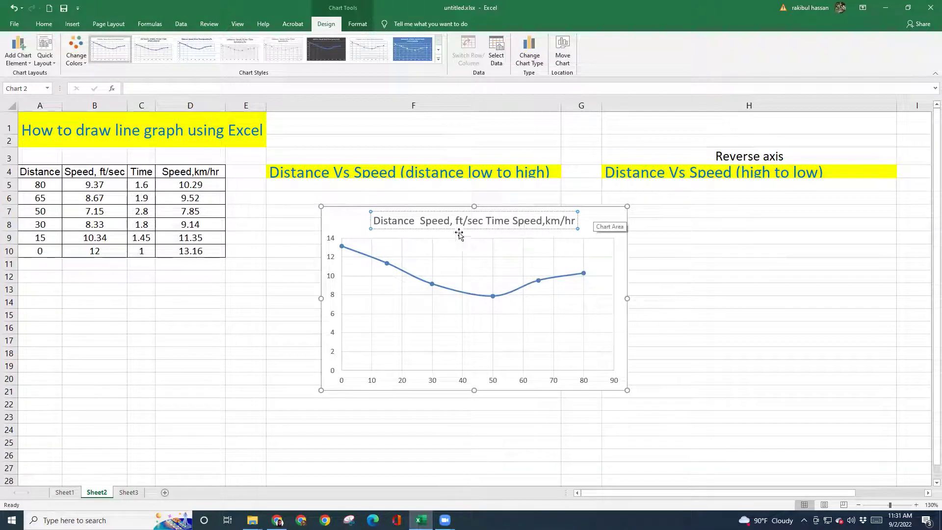
{"action": "left_click", "coordinate": [415, 220]}
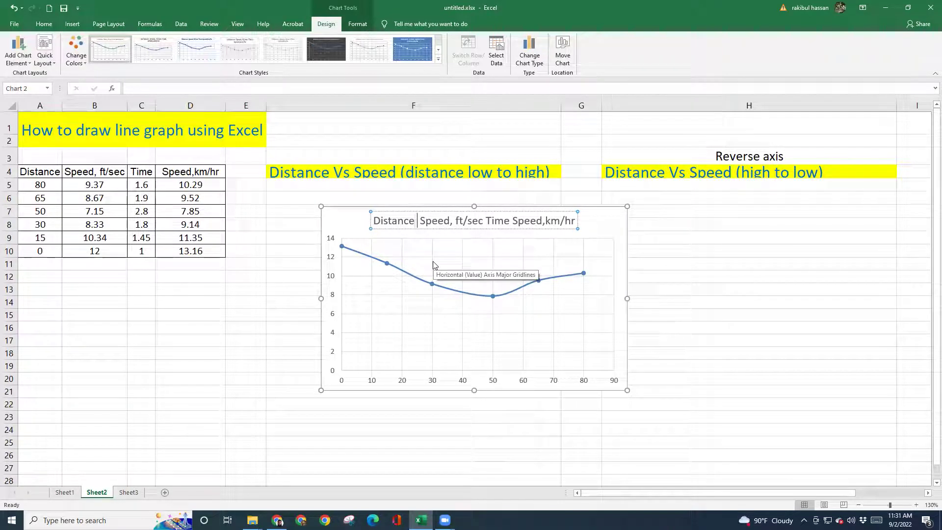
{"action": "type", "text": "vs"}
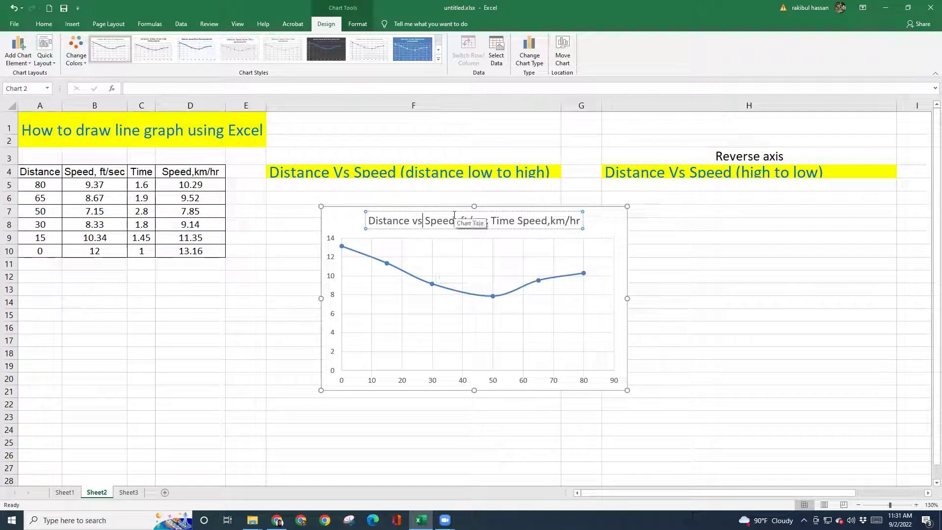
Step: Delete the extra title text so the chart title reads 'Distance vs Speed'
{"action": "left_click_drag", "start_coordinate": [455, 221], "coordinate": [577, 224]}
{"action": "key", "text": "Delete"}
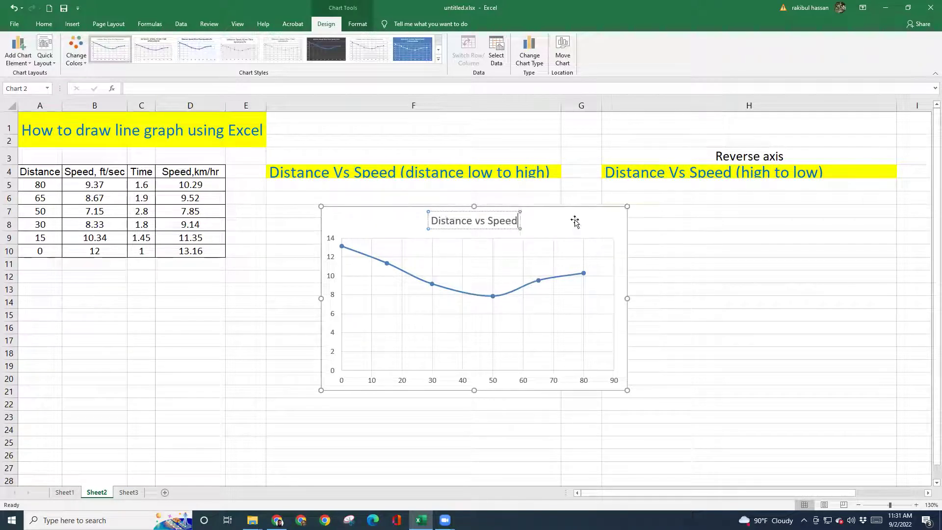
{"action": "left_click", "coordinate": [577, 298]}
Step: Add Axis Titles and Data Labels from the Chart Elements list
{"action": "left_click", "coordinate": [569, 288]}
{"action": "left_click", "coordinate": [640, 212]}
{"action": "left_click", "coordinate": [665, 236]}
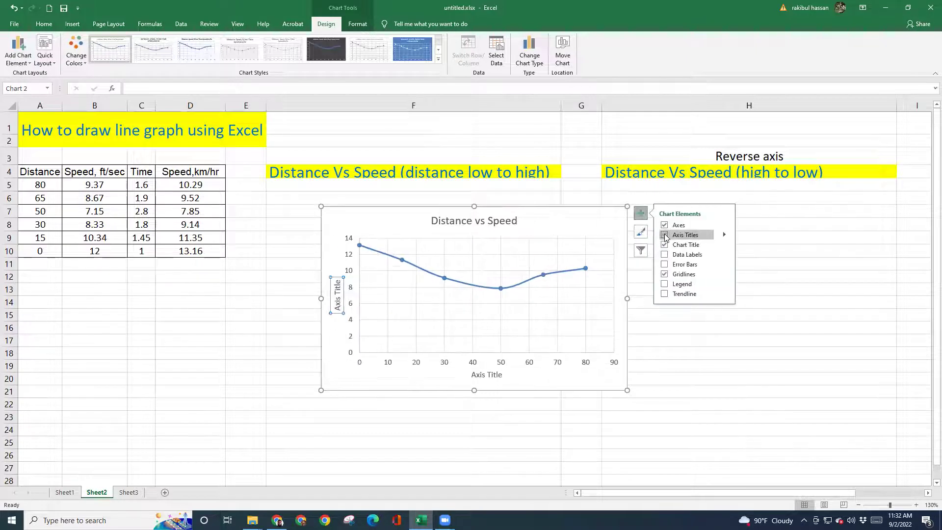
{"action": "left_click", "coordinate": [683, 255]}
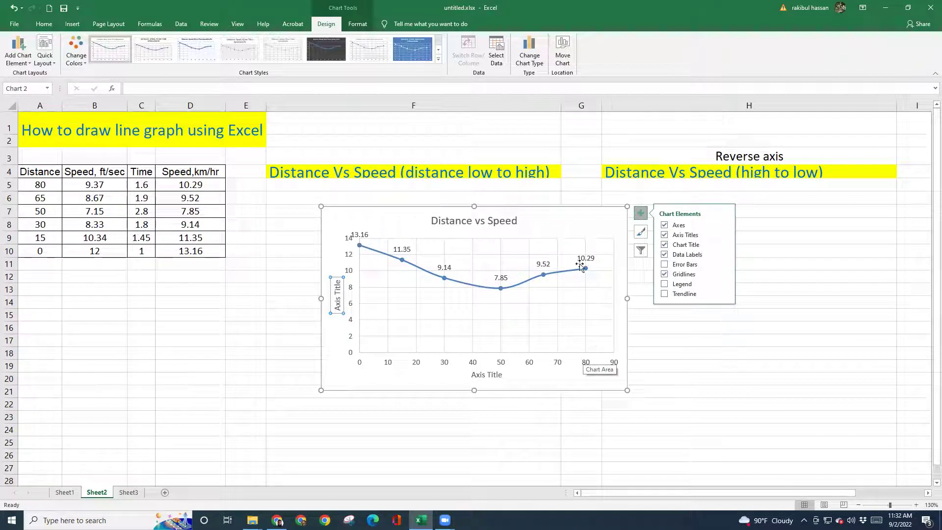
Step: Check the speed values in D5 and D7, including 7.85 at distance 50
{"action": "left_click", "coordinate": [54, 196]}
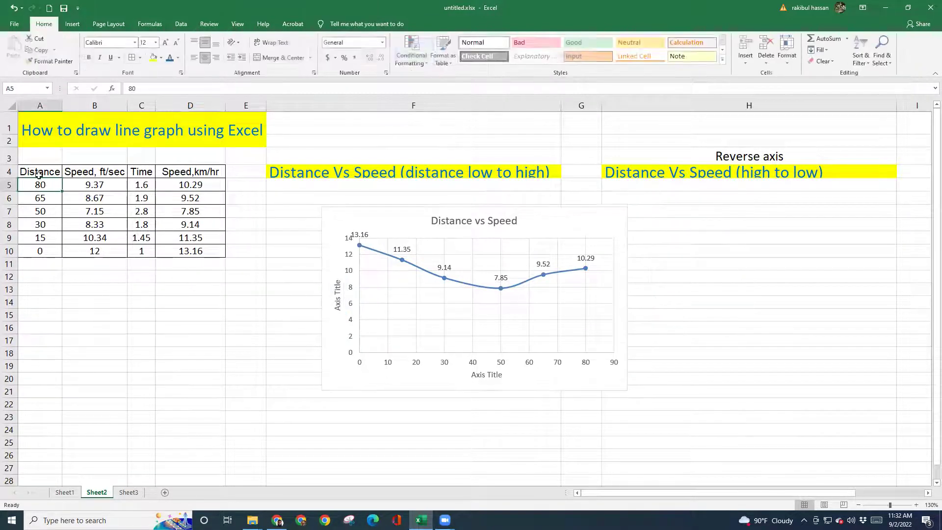
{"action": "left_click", "coordinate": [179, 186]}
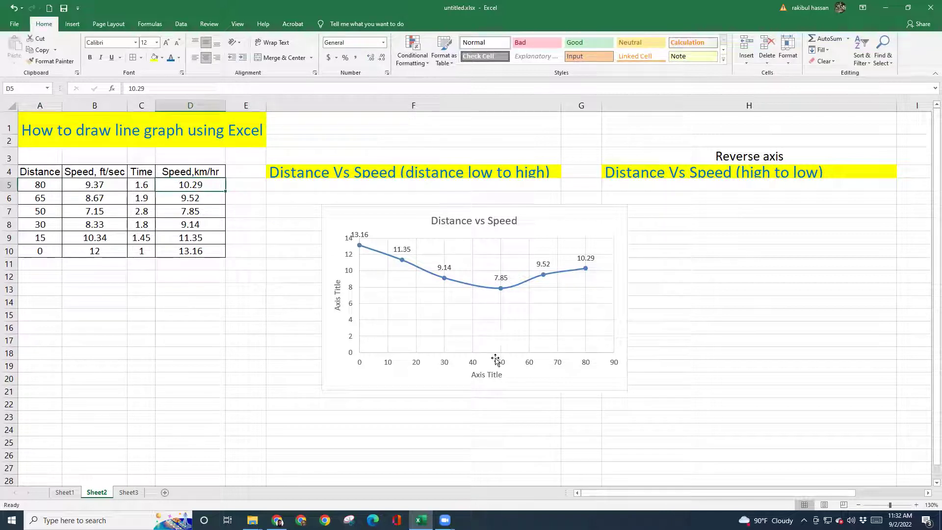
{"action": "left_click", "coordinate": [47, 212]}
{"action": "left_click", "coordinate": [190, 211]}
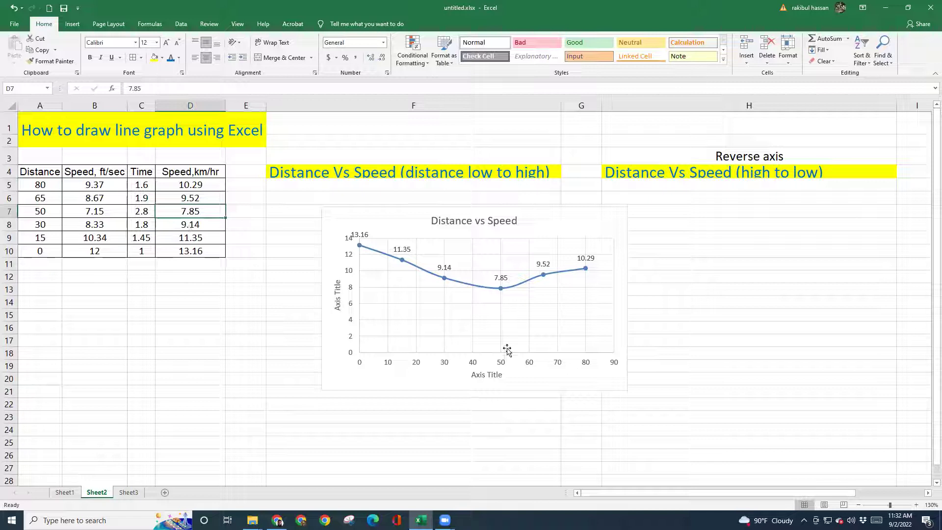
Step: Move the chart left under the low-to-high heading and drag its edge to narrow it
{"action": "mouse_move", "coordinate": [405, 220]}
{"action": "left_mouse_down"}
{"action": "mouse_move", "coordinate": [333, 213]}
{"action": "mouse_move", "coordinate": [351, 212]}
{"action": "left_mouse_up"}
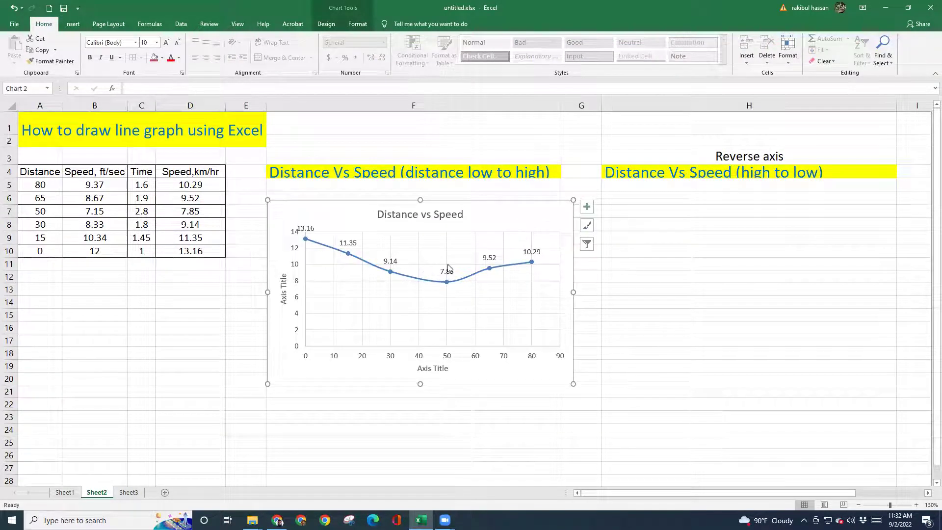
{"action": "left_click", "coordinate": [326, 342]}
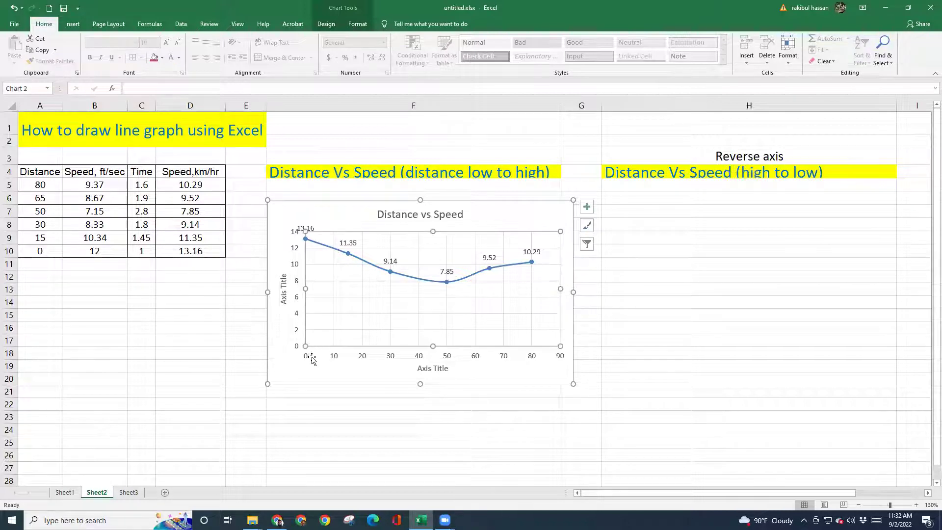
{"action": "left_click", "coordinate": [538, 360]}
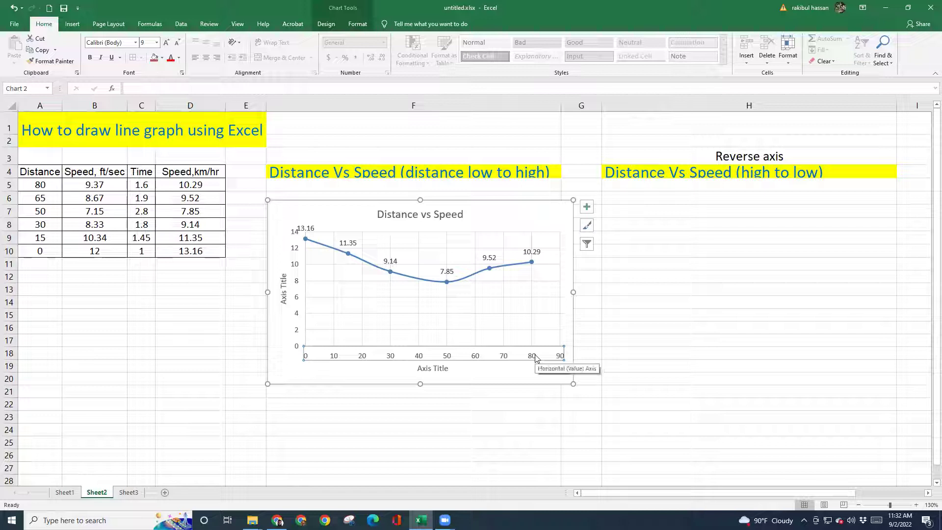
{"action": "left_click", "coordinate": [716, 216]}
{"action": "left_click", "coordinate": [567, 214]}
{"action": "left_click", "coordinate": [742, 211]}
{"action": "left_click", "coordinate": [546, 222]}
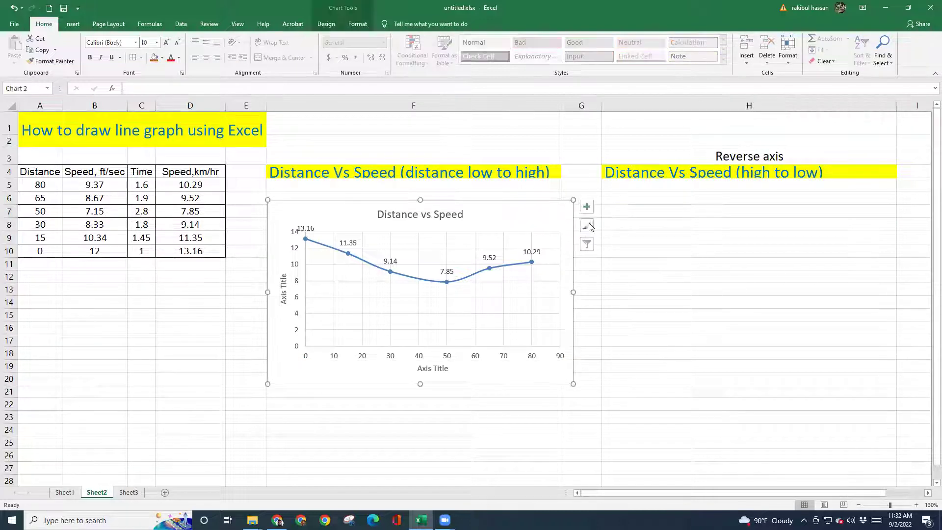
{"action": "left_click_drag", "start_coordinate": [574, 199], "coordinate": [544, 204]}
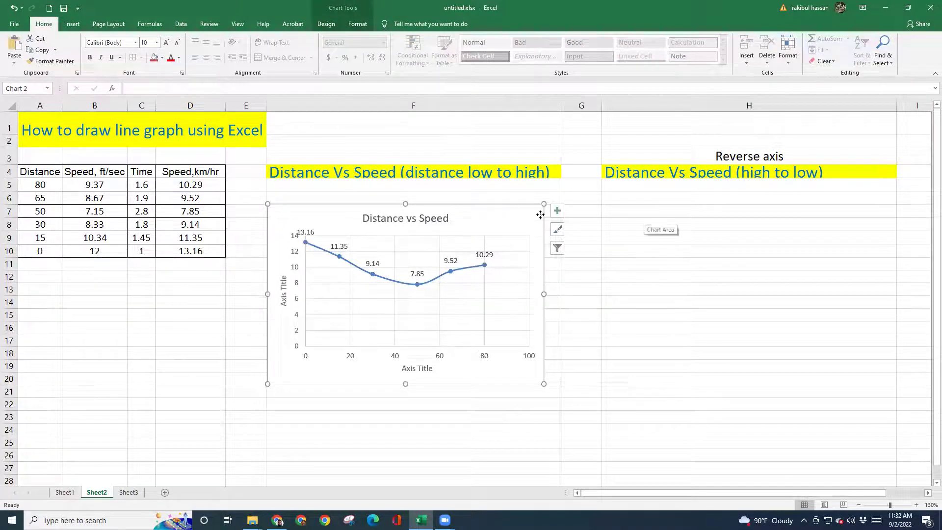
Step: Copy the Distance vs Speed chart and paste the duplicate at cell H7
{"action": "right_click", "coordinate": [521, 216]}
{"action": "left_click", "coordinate": [564, 234]}
{"action": "right_click", "coordinate": [670, 211]}
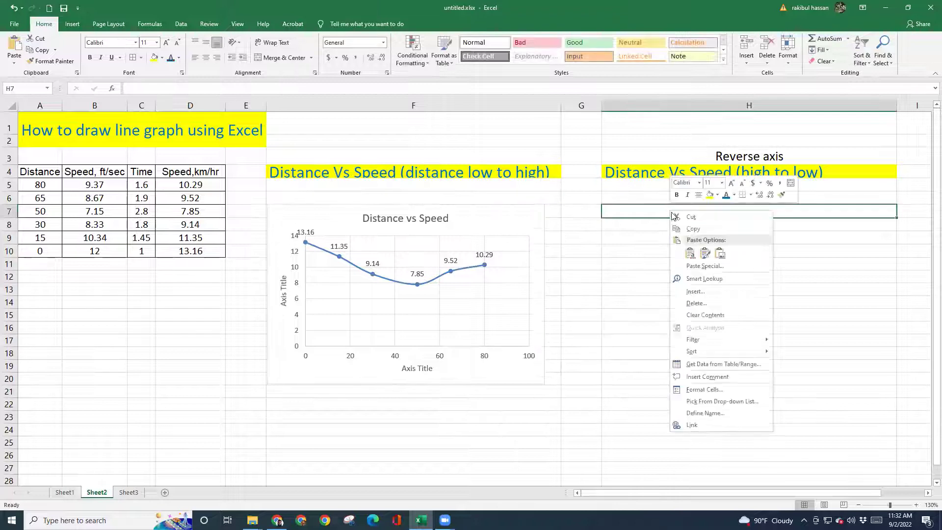
{"action": "left_click", "coordinate": [690, 253]}
{"action": "left_click", "coordinate": [693, 268]}
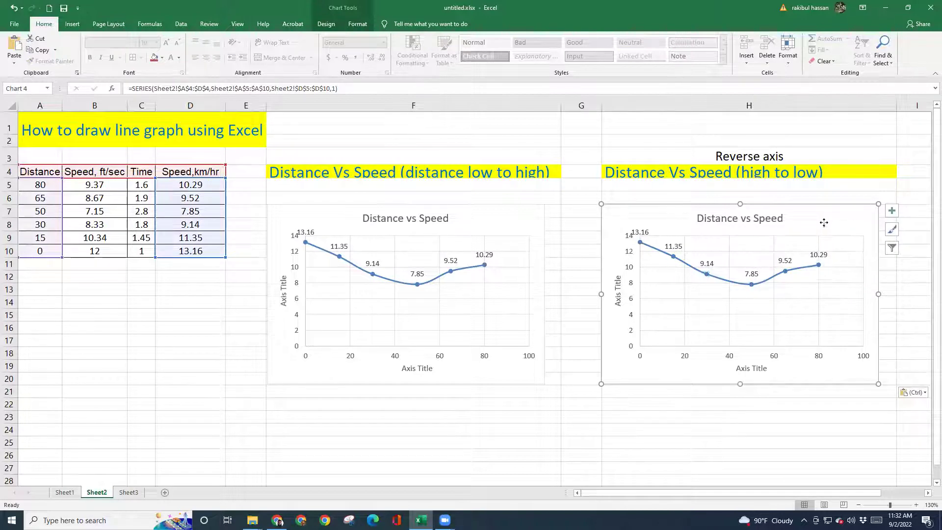
{"action": "right_click", "coordinate": [826, 227]}
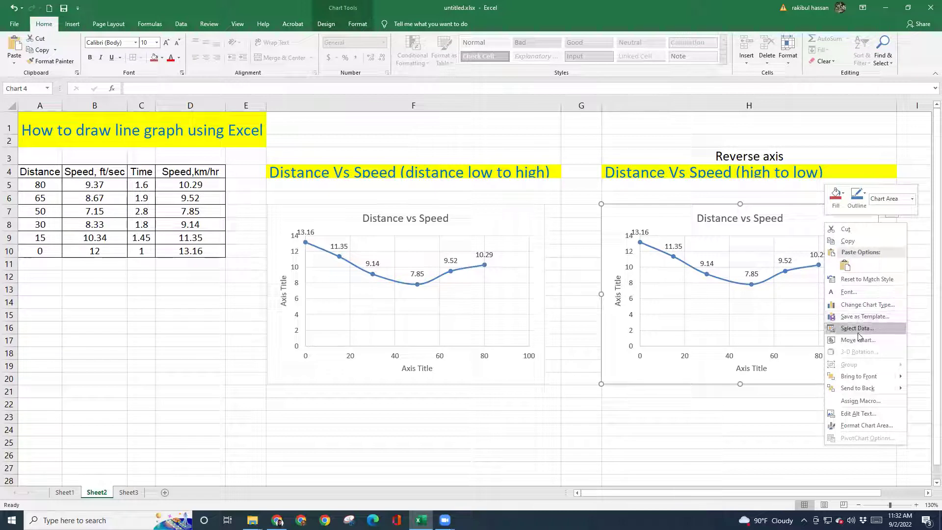
Step: Open Format Chart Area for the copy and switch it to the Horizontal (Value) Axis
{"action": "left_click", "coordinate": [856, 427]}
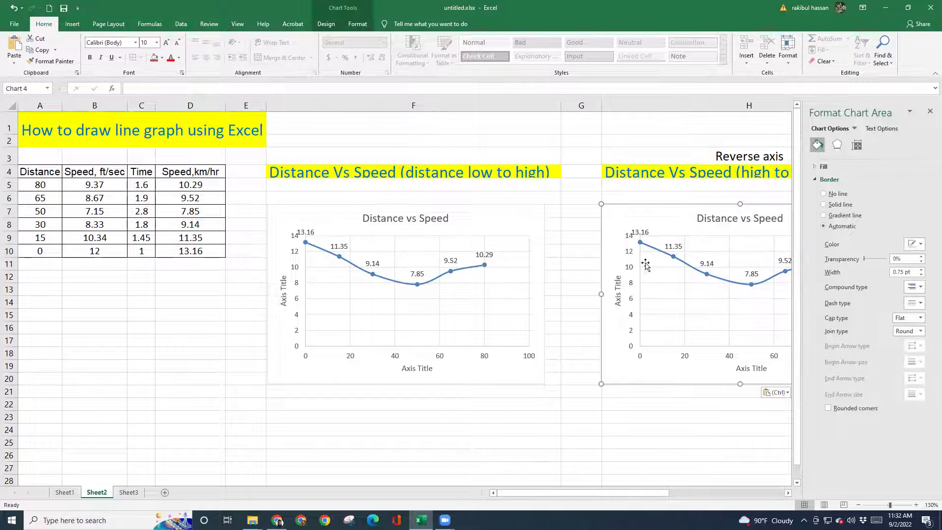
{"action": "scroll", "coordinate": [638, 442], "scroll_direction": "down", "scroll_amount": 1, "text": "ctrl"}
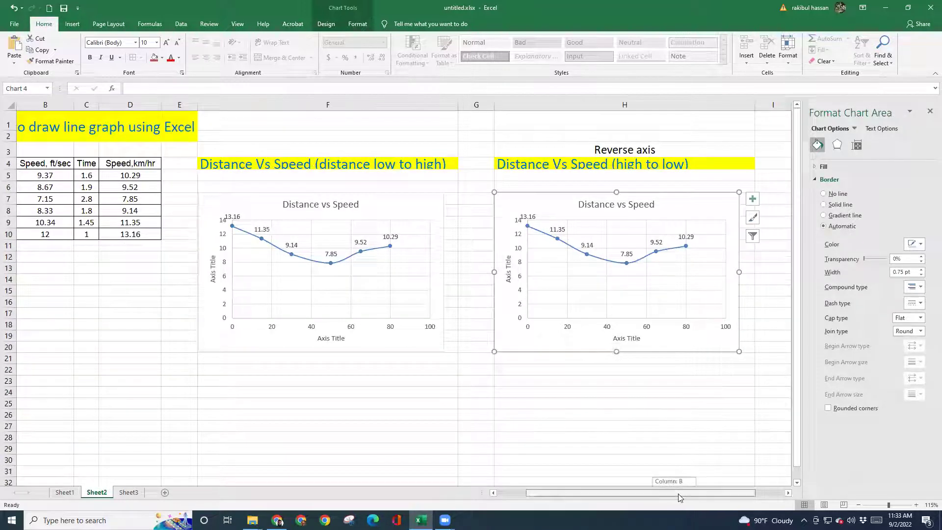
{"action": "scroll", "coordinate": [669, 493], "scroll_direction": "right", "scroll_amount": 2}
{"action": "scroll", "coordinate": [736, 267], "scroll_direction": "up", "scroll_amount": 1, "text": "ctrl"}
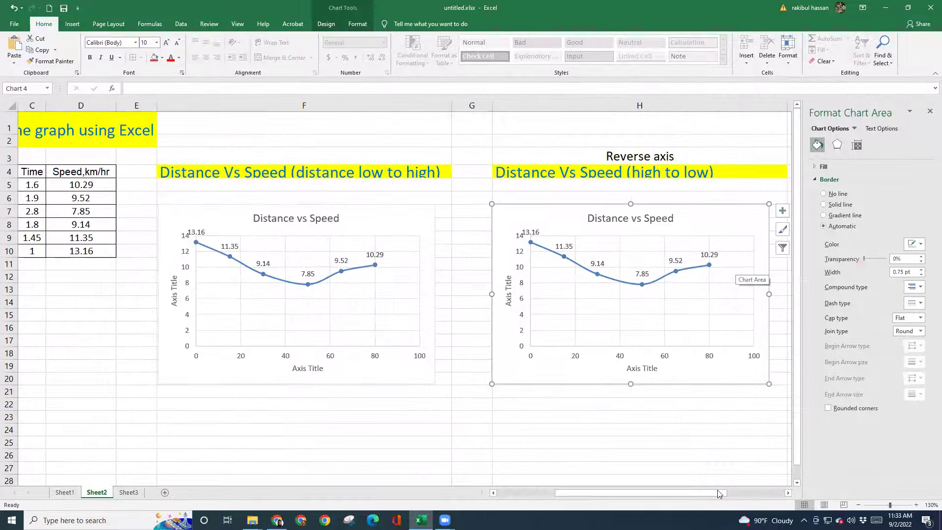
{"action": "scroll", "coordinate": [737, 263], "scroll_direction": "right", "scroll_amount": 2}
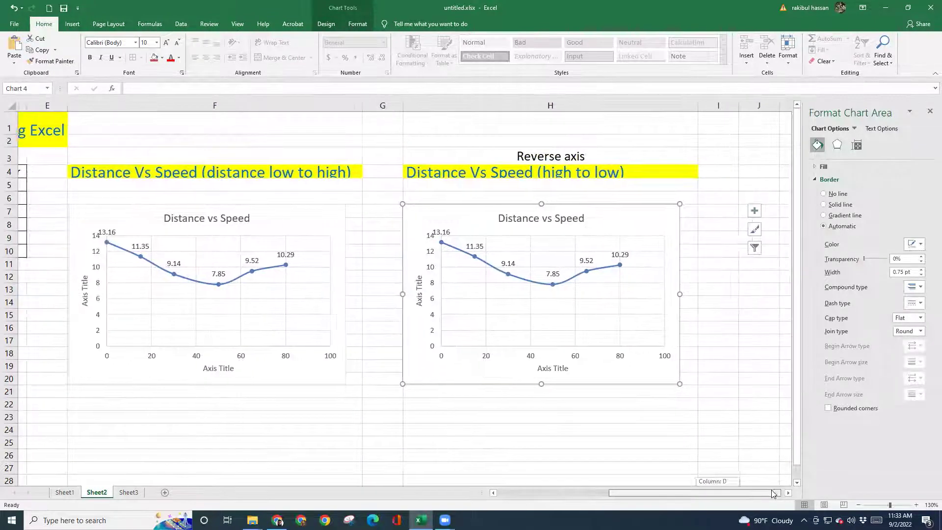
{"action": "left_click", "coordinate": [855, 128]}
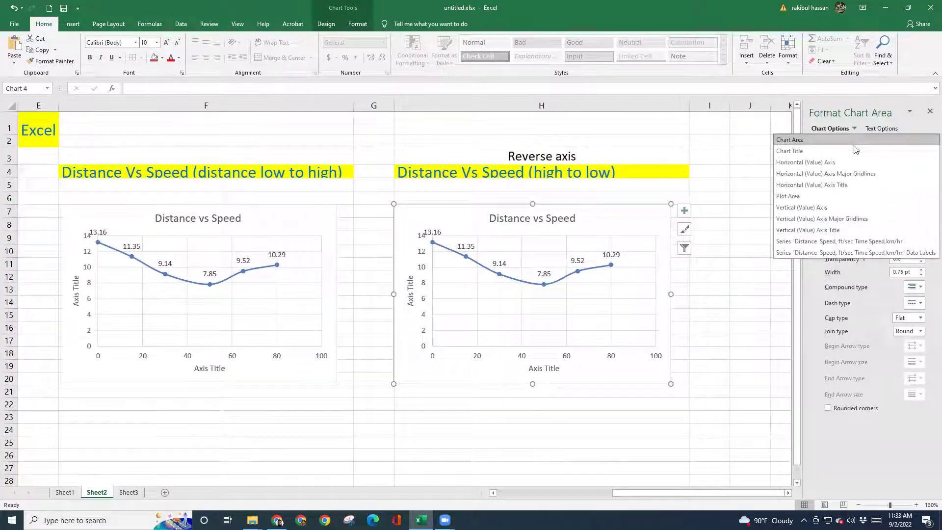
{"action": "left_click", "coordinate": [820, 163]}
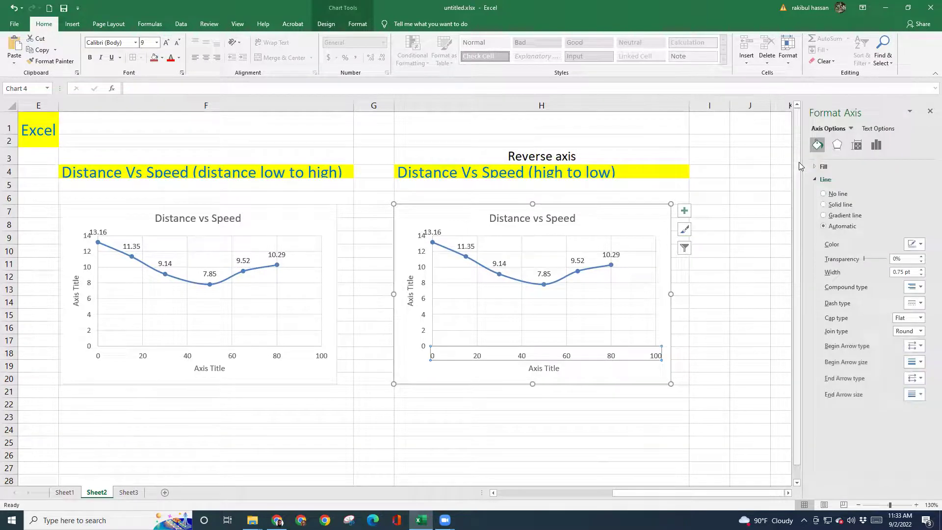
Step: Expand the horizontal axis's Axis Options and uncheck Values in reverse order
{"action": "left_click", "coordinate": [877, 145]}
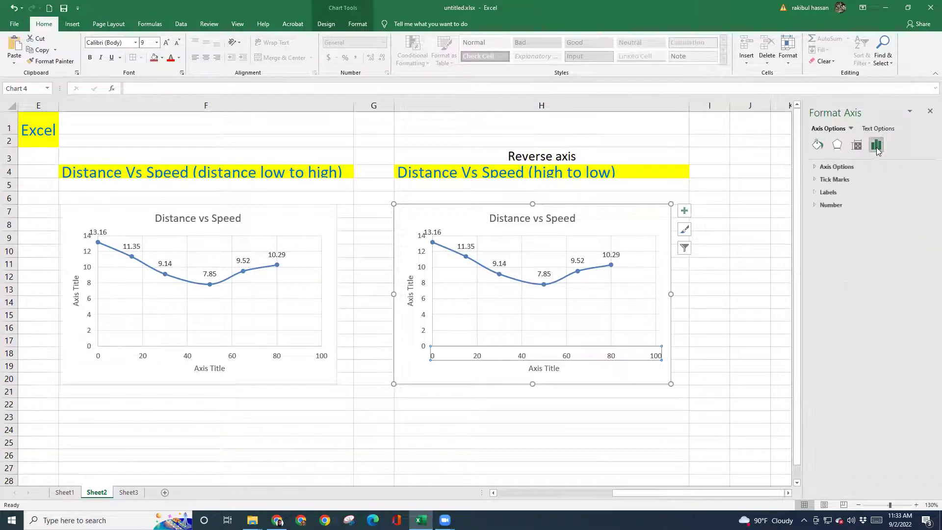
{"action": "left_click", "coordinate": [841, 167]}
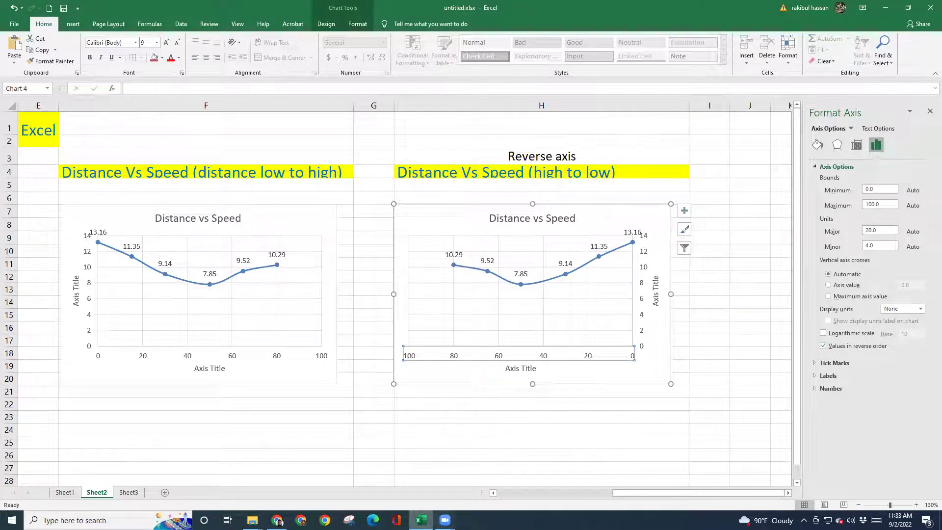
{"action": "left_click", "coordinate": [445, 521]}
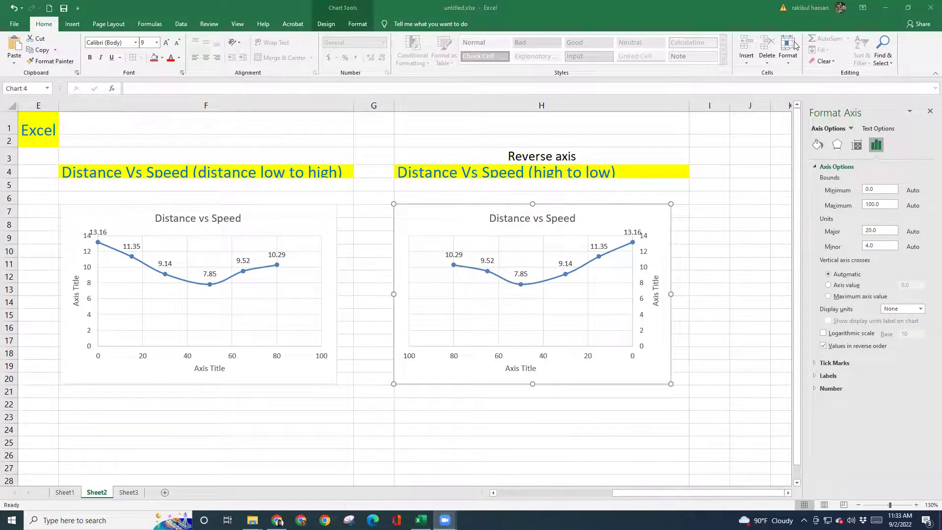
{"action": "left_click", "coordinate": [844, 348]}
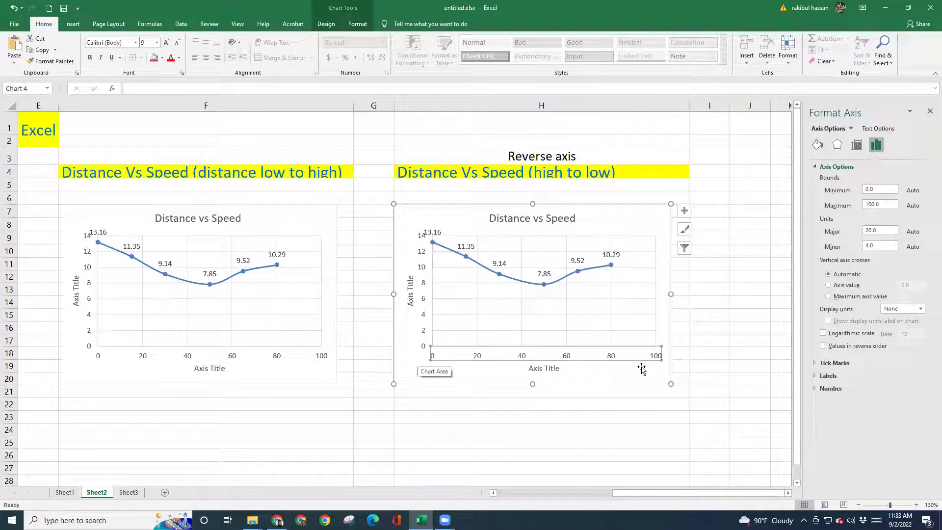
Step: Set the horizontal axis Maximum to 80 and turn on Values in reverse order
{"action": "left_click_drag", "start_coordinate": [897, 204], "coordinate": [785, 211]}
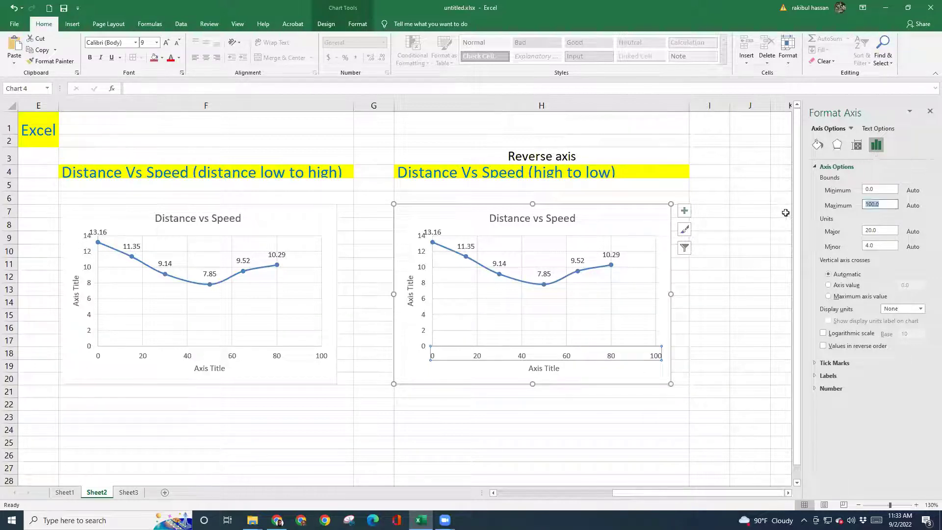
{"action": "left_click", "coordinate": [618, 334]}
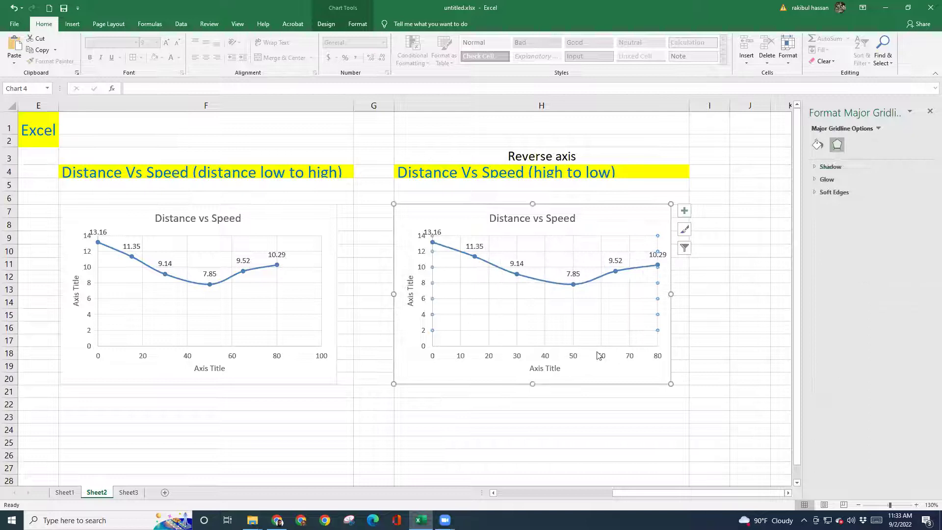
{"action": "left_click", "coordinate": [879, 128]}
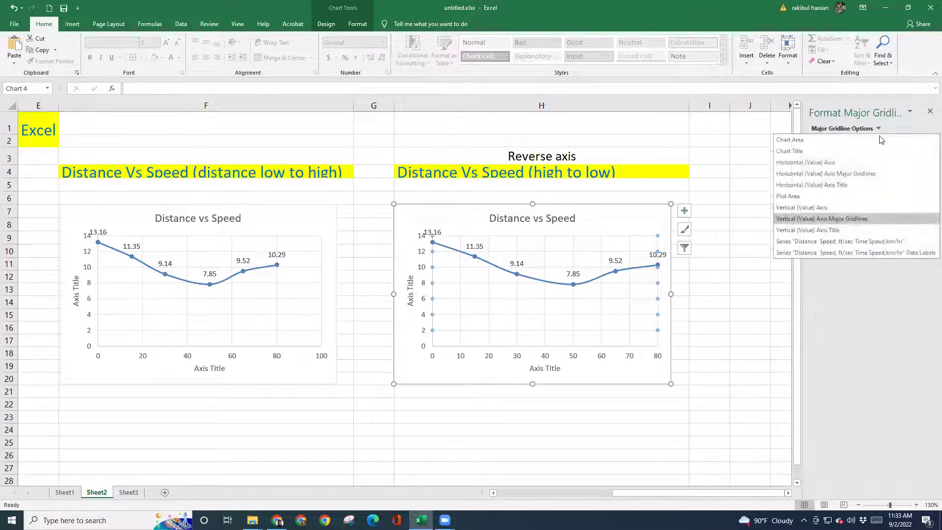
{"action": "left_click", "coordinate": [840, 164]}
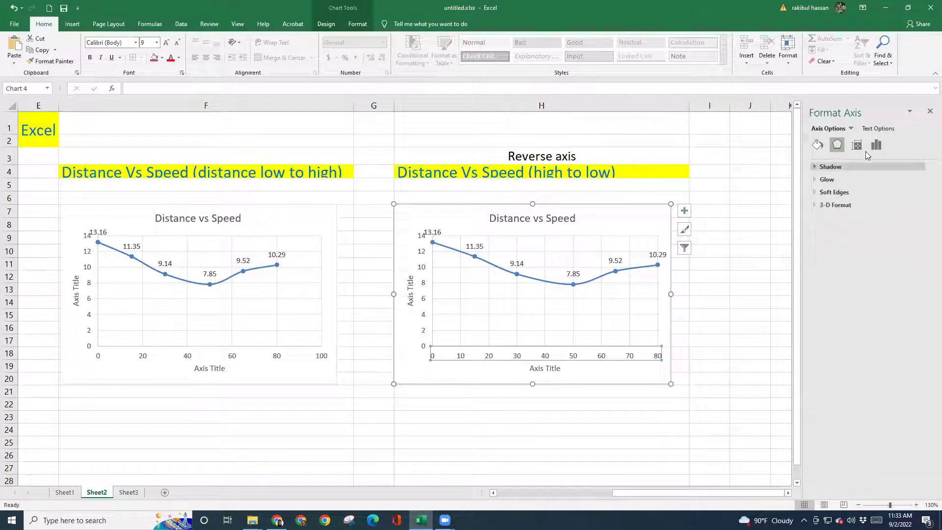
{"action": "left_click", "coordinate": [877, 147]}
{"action": "left_click", "coordinate": [861, 167]}
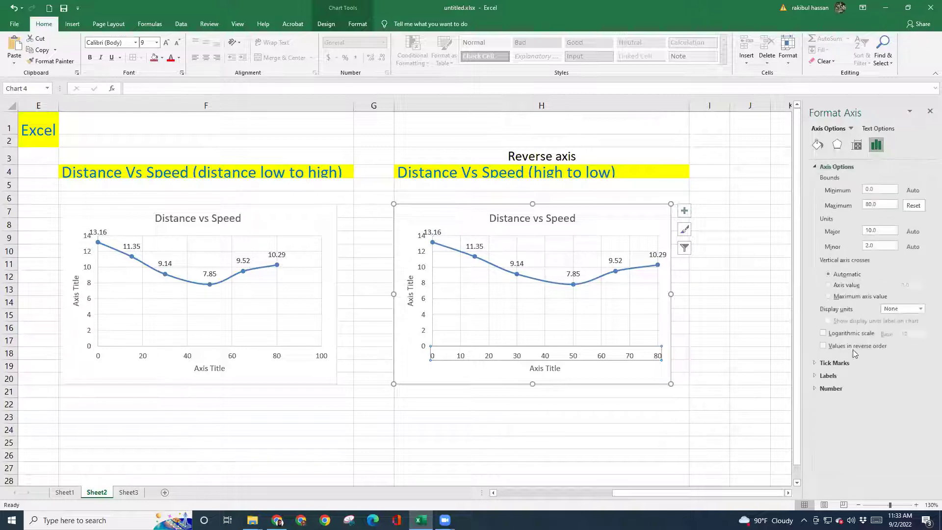
{"action": "left_click", "coordinate": [849, 349]}
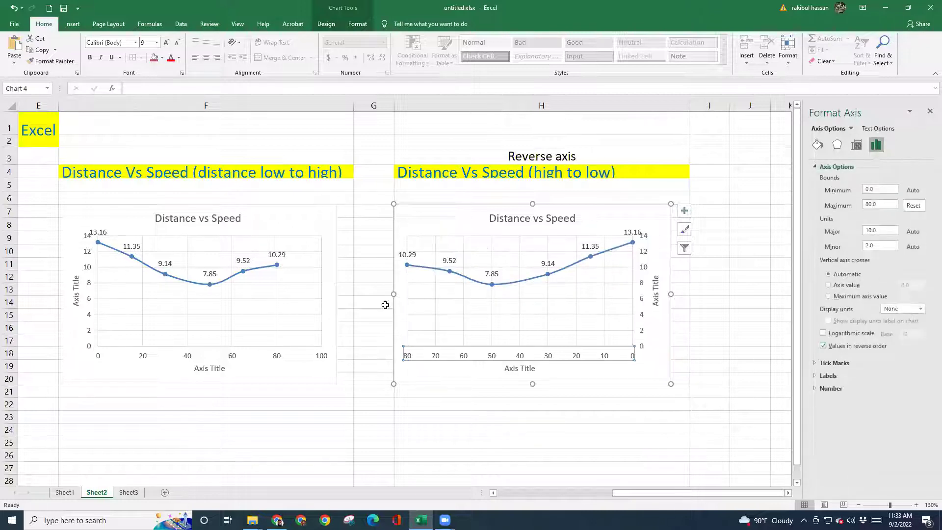